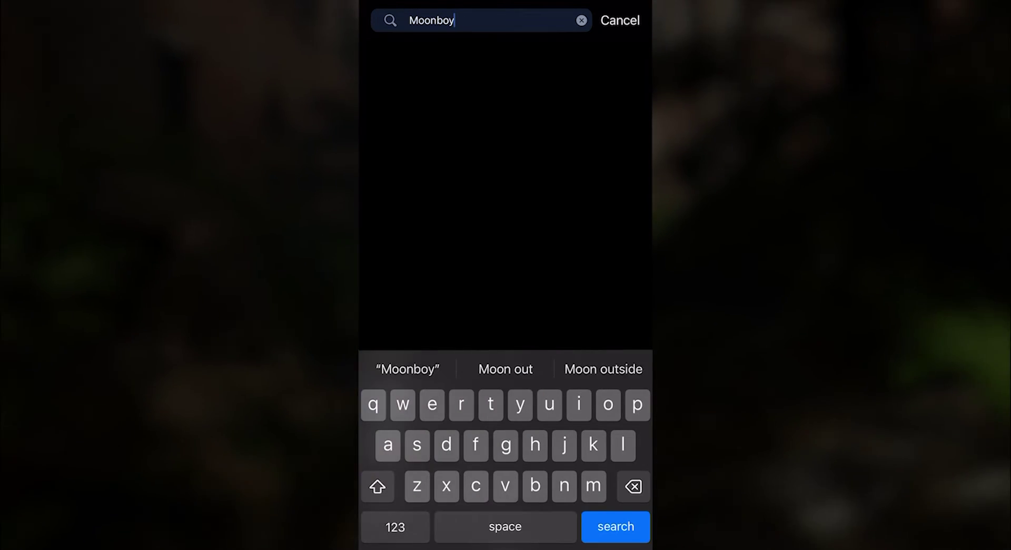
Search Instagram for the Moonboy Studios account and scroll through its posts
type("ios")
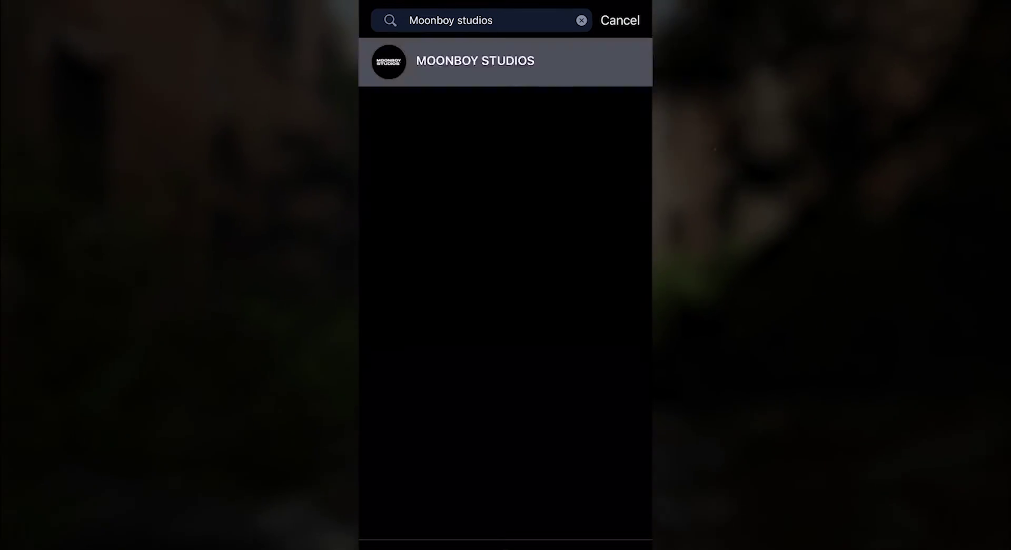
scroll(505, 273, "down", 15)
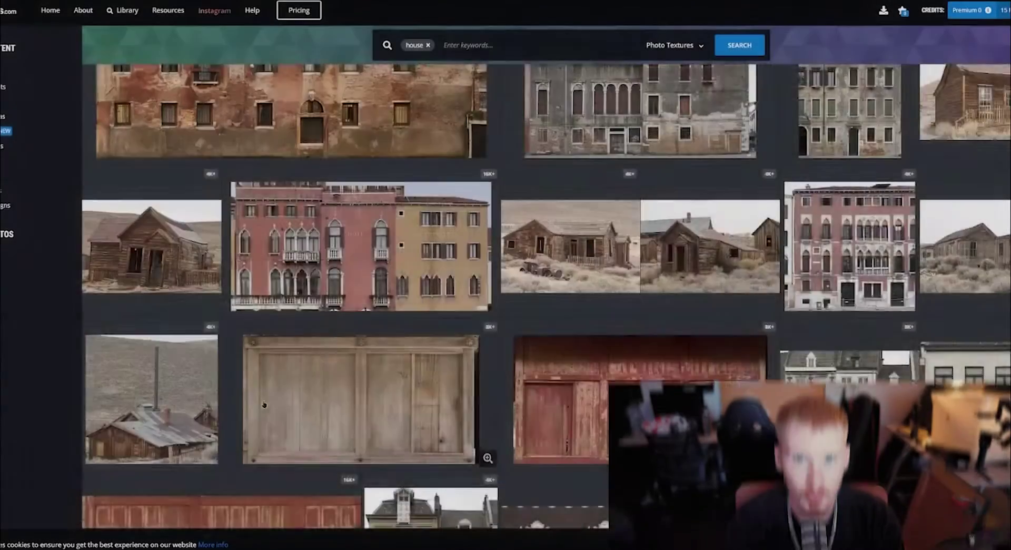
Scroll the 'house' photo texture results and open the Venetian building facade texture
scroll(302, 349, "down", 5)
left_click(302, 349)
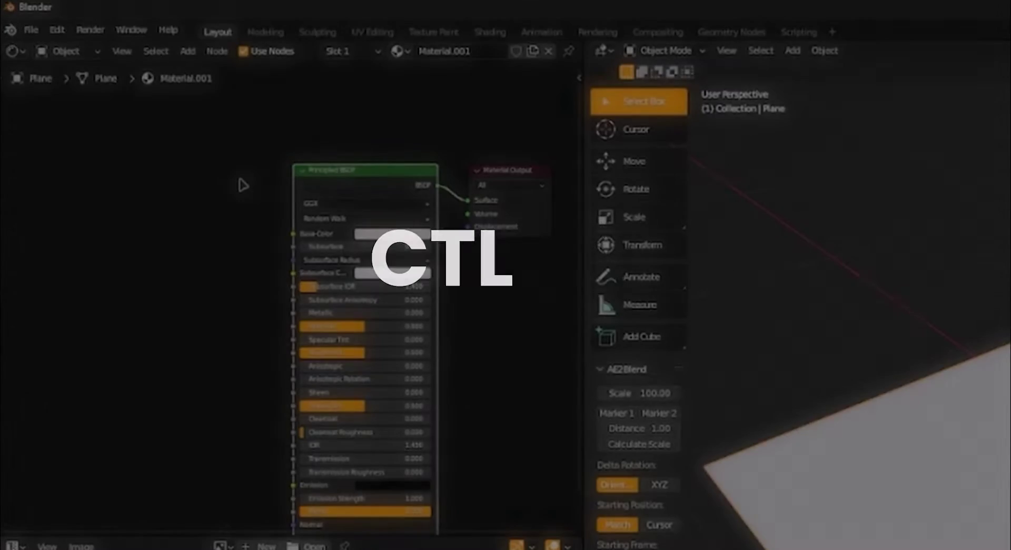
Map the facade image onto the plane at 1600 × 528, shrink it, and view it front-on
key("ctrl+t")
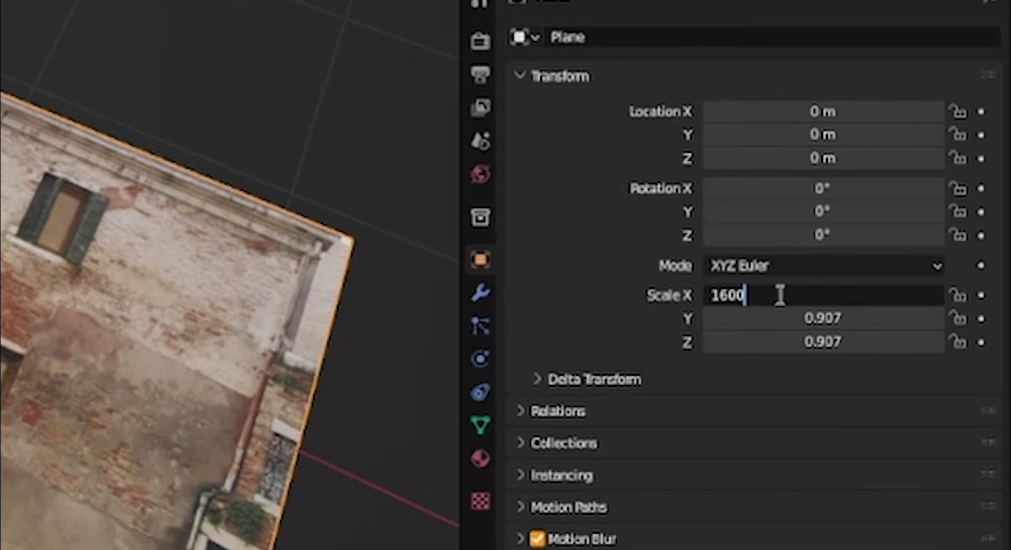
key("Tab")
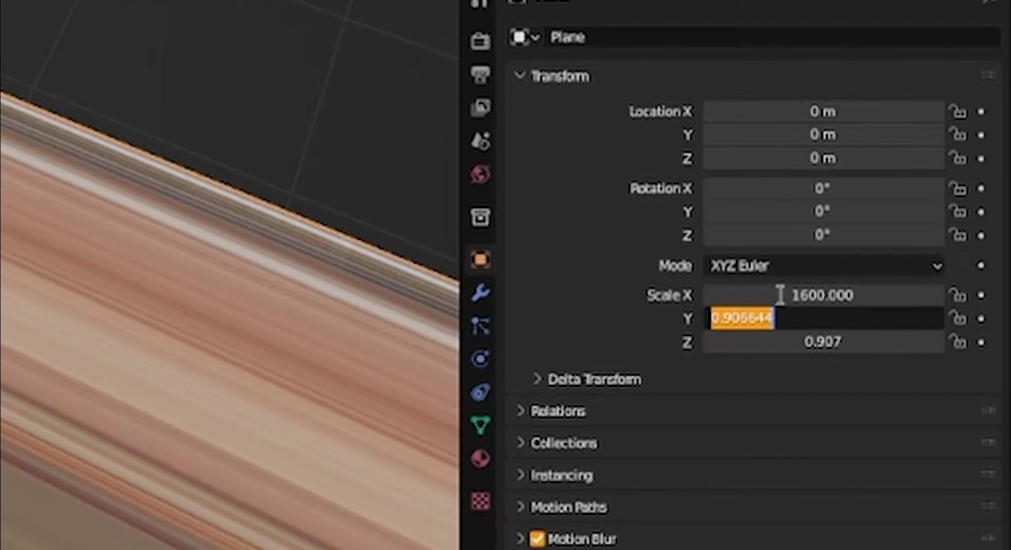
type("528")
key("Return")
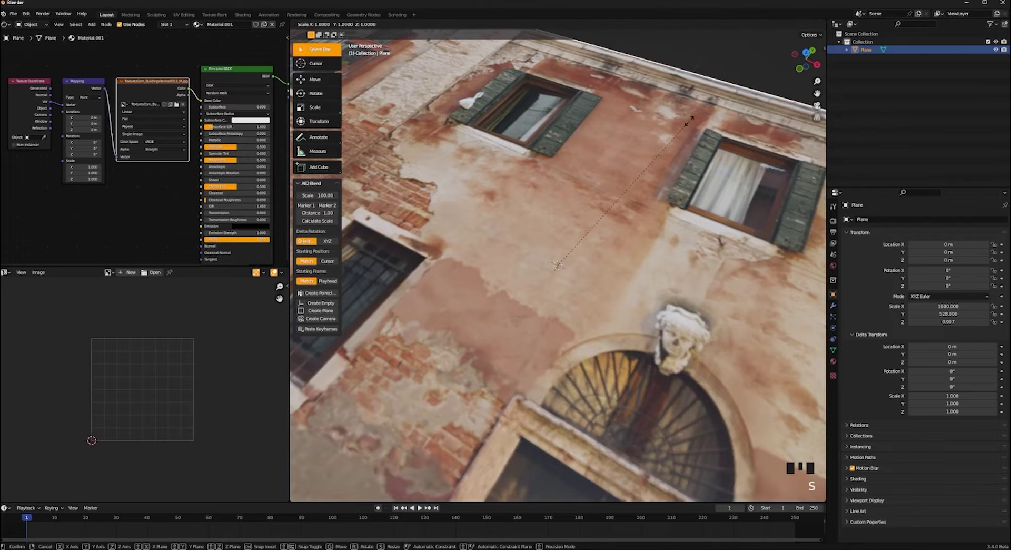
key("s")
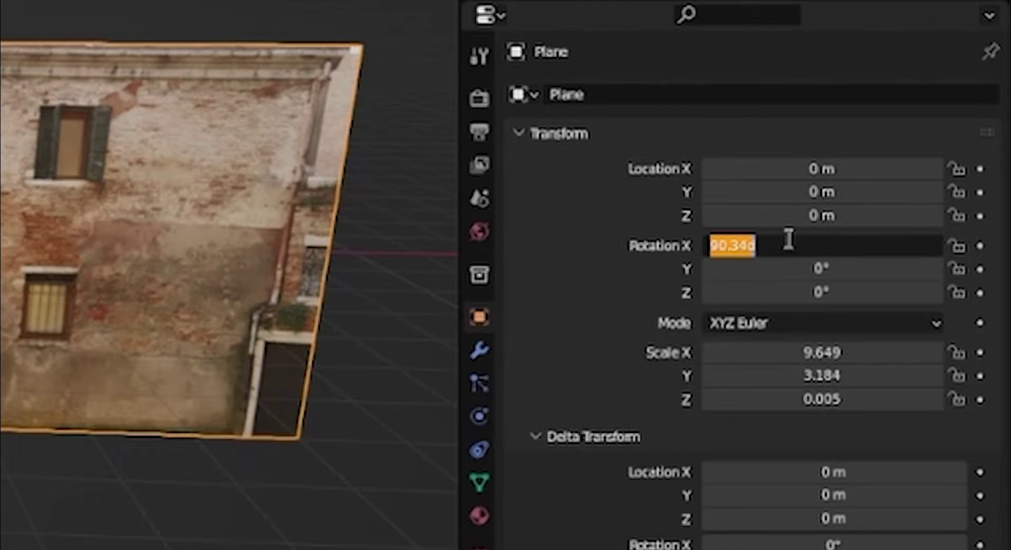
middle_click_drag(605, 316, 623, 304, "shift")
key("KP_1")
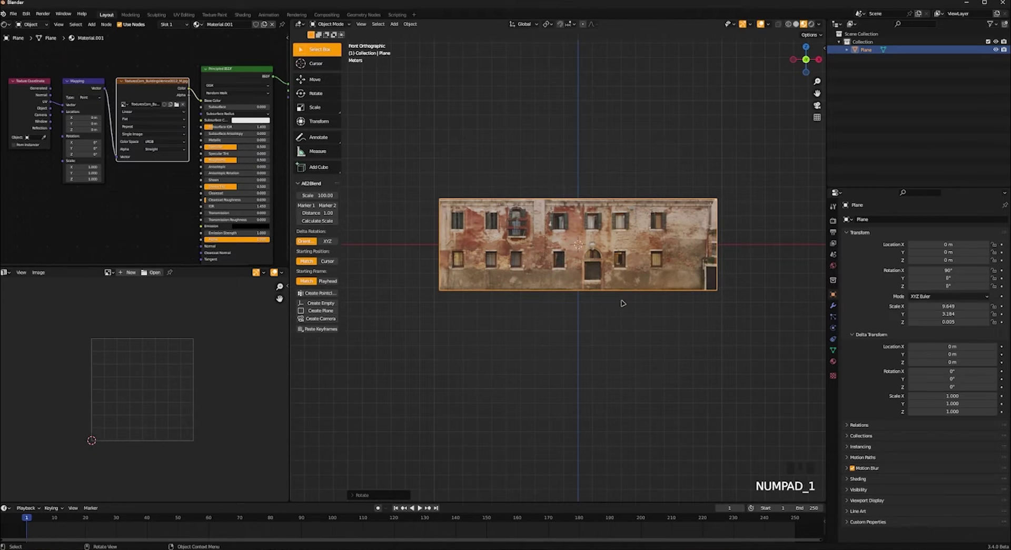
left_click(331, 24)
Enter Edit Mode and add a loop cut along the facade's window edges
left_click(344, 41)
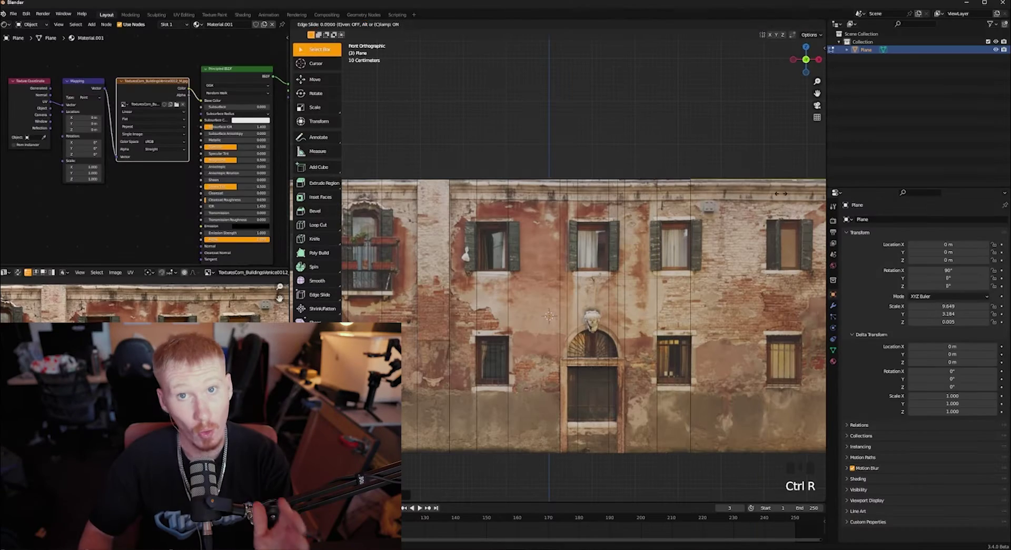
left_click(603, 284)
scroll(602, 284, "up", 2)
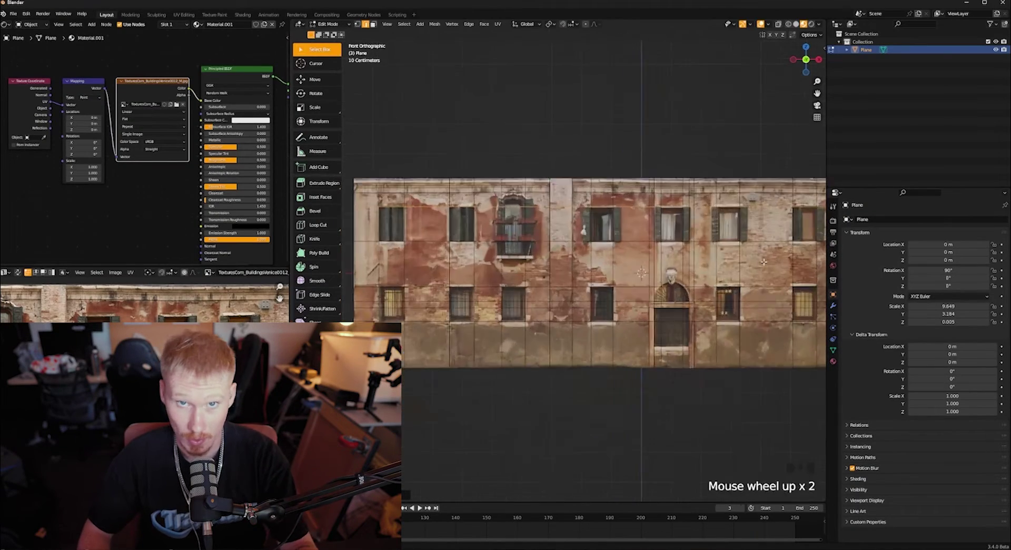
middle_click_drag(602, 285, 660, 423, "shift")
scroll(661, 423, "up", 2)
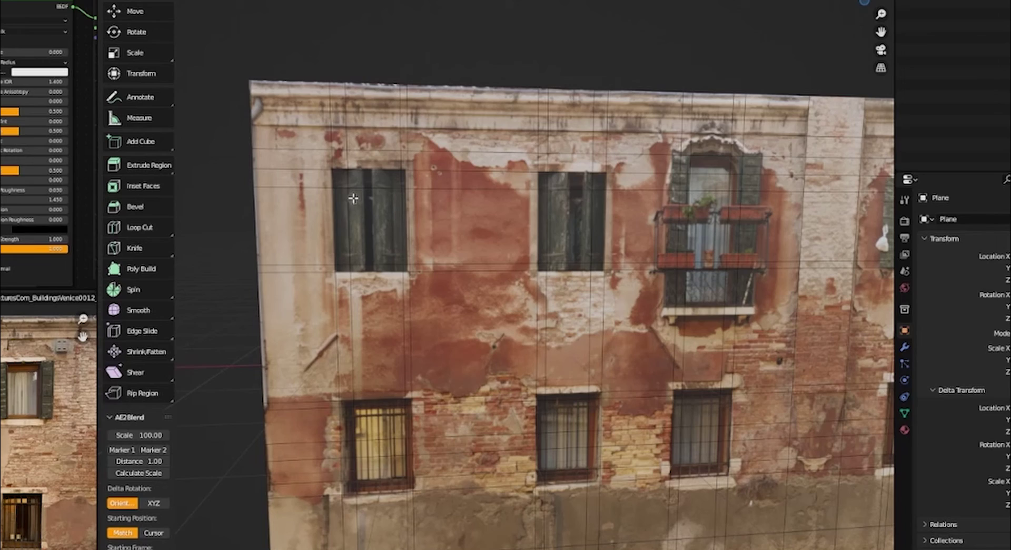
Select the bottom-left, bottom-middle, top-middle, bottom-right and middle window faces
left_click(376, 445, "shift")
left_click(568, 437, "shift")
left_click(550, 186, "shift")
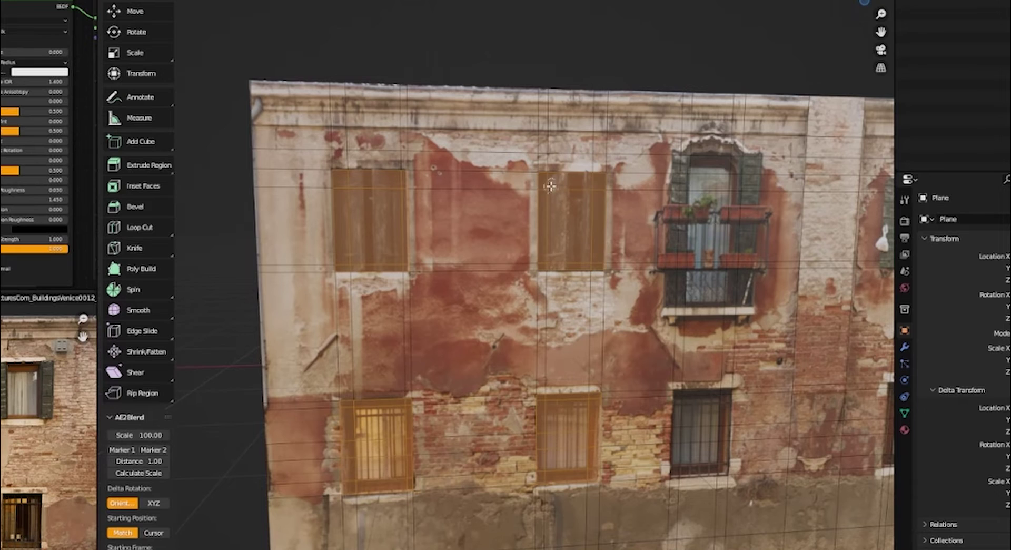
left_click(702, 451, "shift")
middle_click_drag(703, 450, 686, 280)
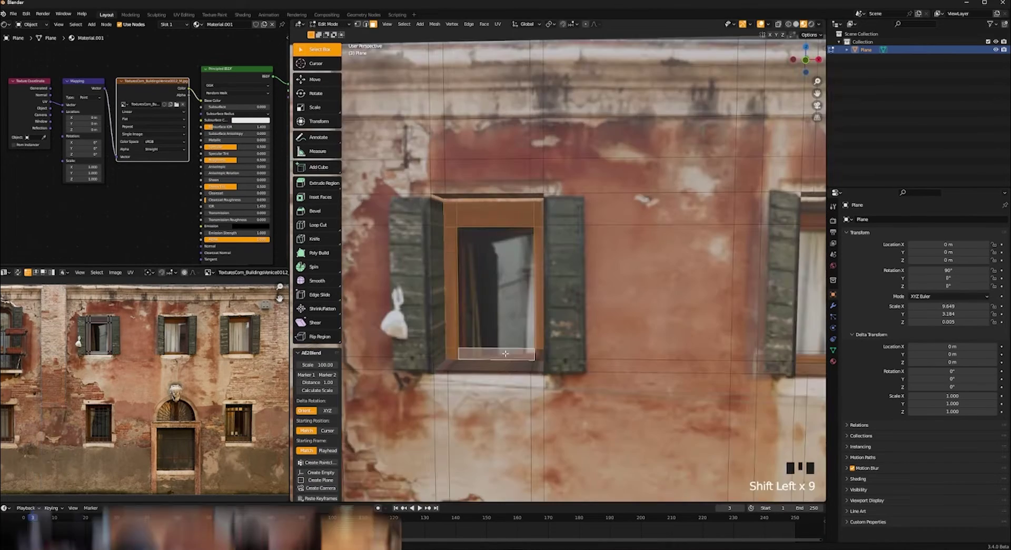
scroll(619, 310, "up", 3)
left_click(618, 311, "shift")
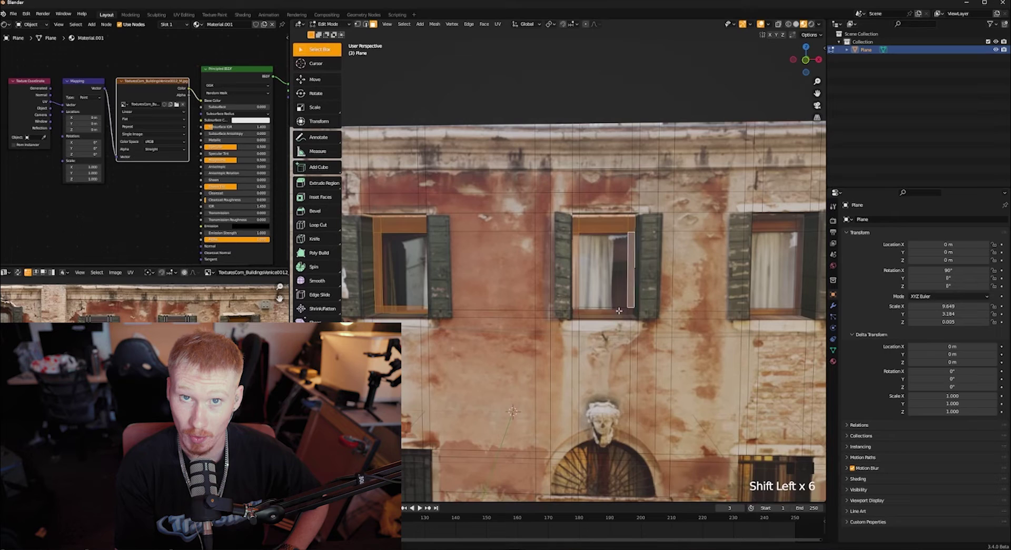
middle_click_drag(798, 311, 524, 266, "shift")
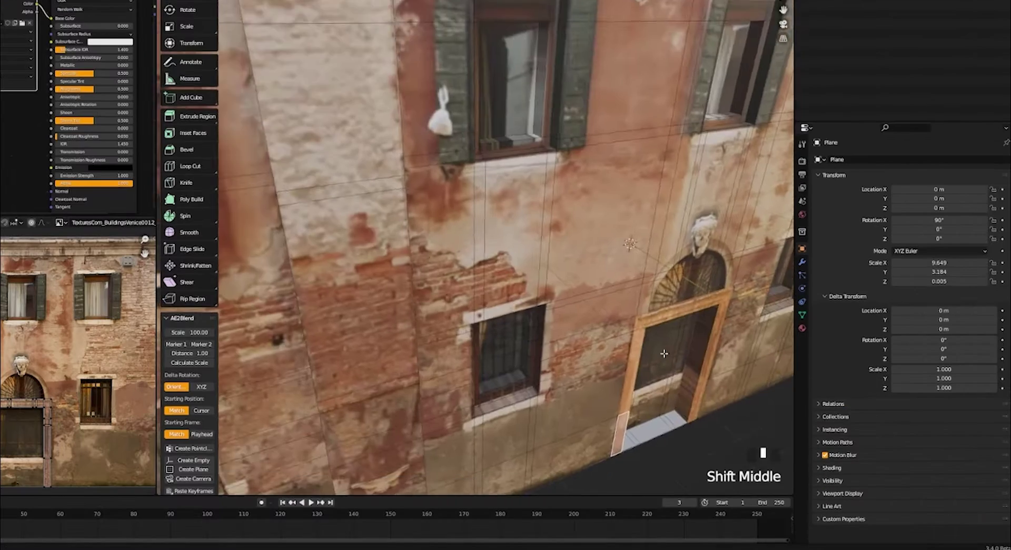
Extrude the selected window faces into the wall and pick a window face
key("e")
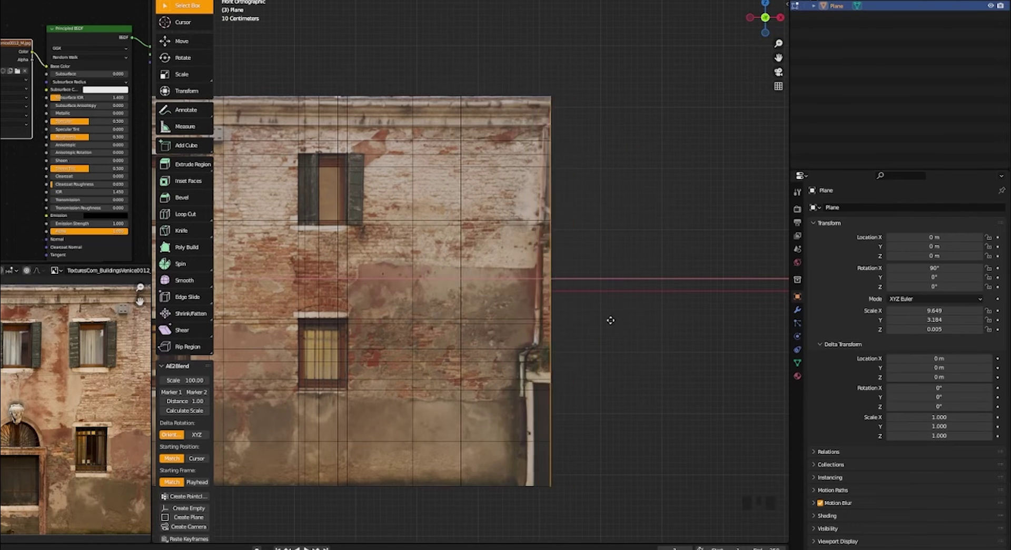
middle_click_drag(592, 331, 437, 357, "shift")
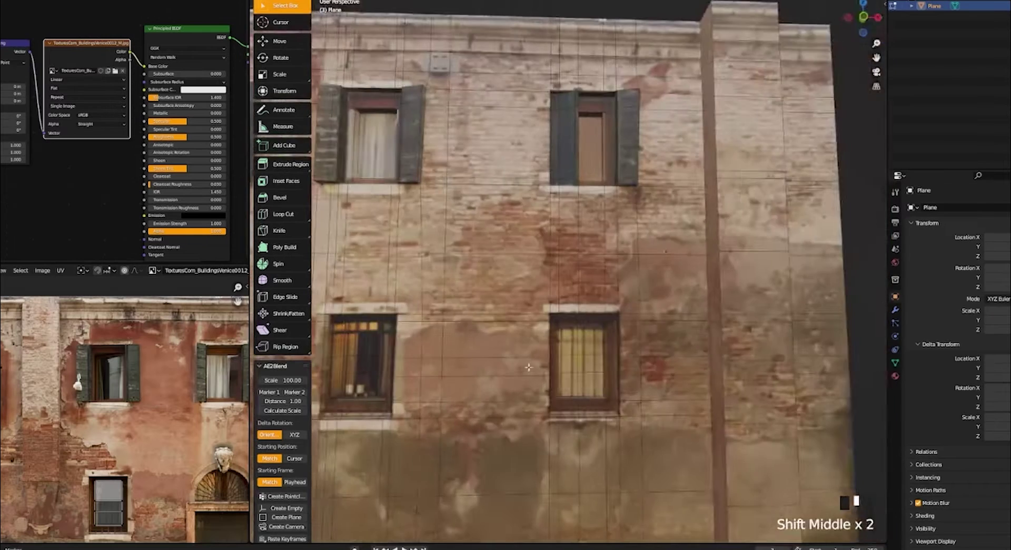
left_click(437, 357, "shift")
middle_click_drag(776, 352, 553, 316)
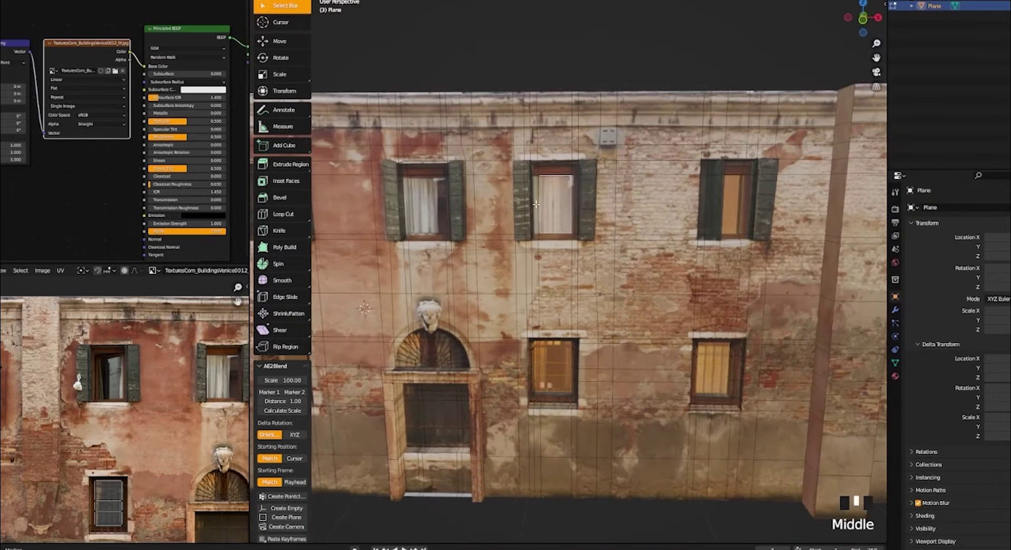
Separate the selected faces into a new object, Plane.001, and move it into place
right_click(553, 316)
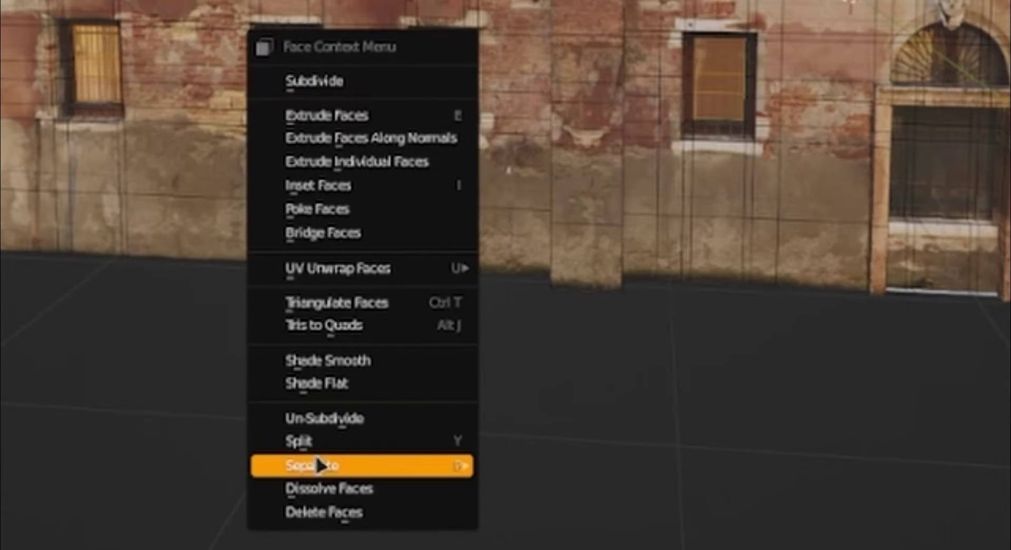
mouse_move(319, 465)
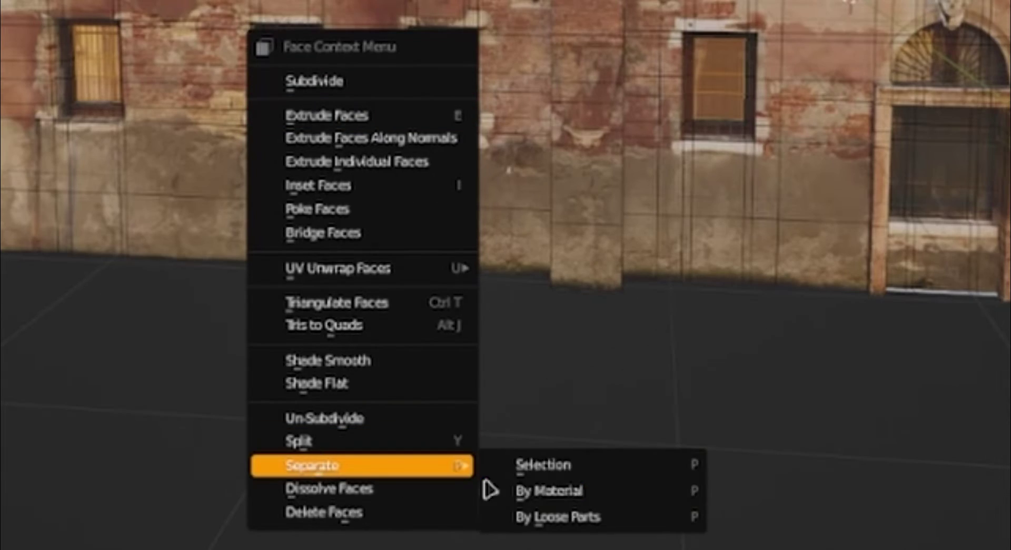
left_click(611, 477)
key("Tab")
key("g")
left_click(430, 473)
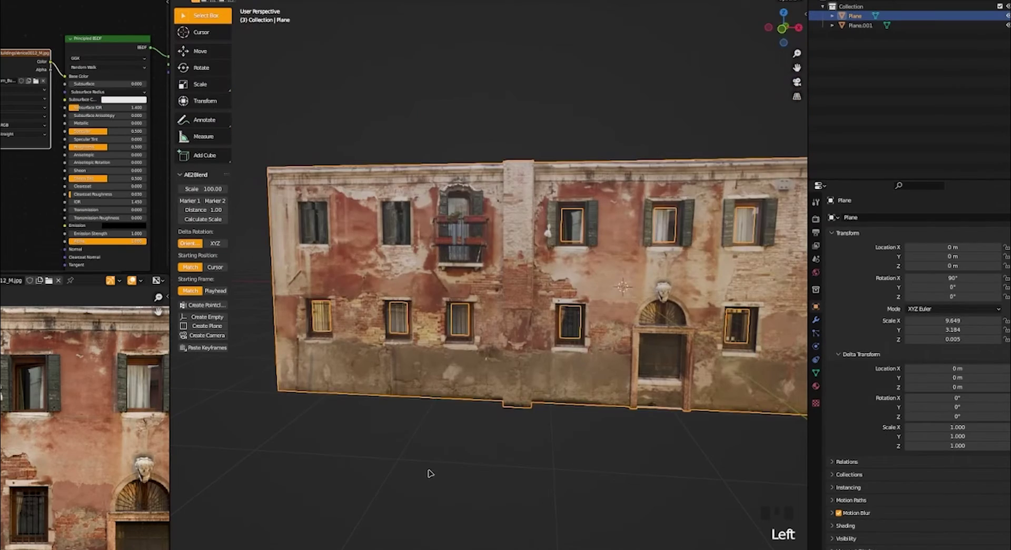
Make the window material single-user and mix it with a new Transparent BSDF
left_click(580, 76)
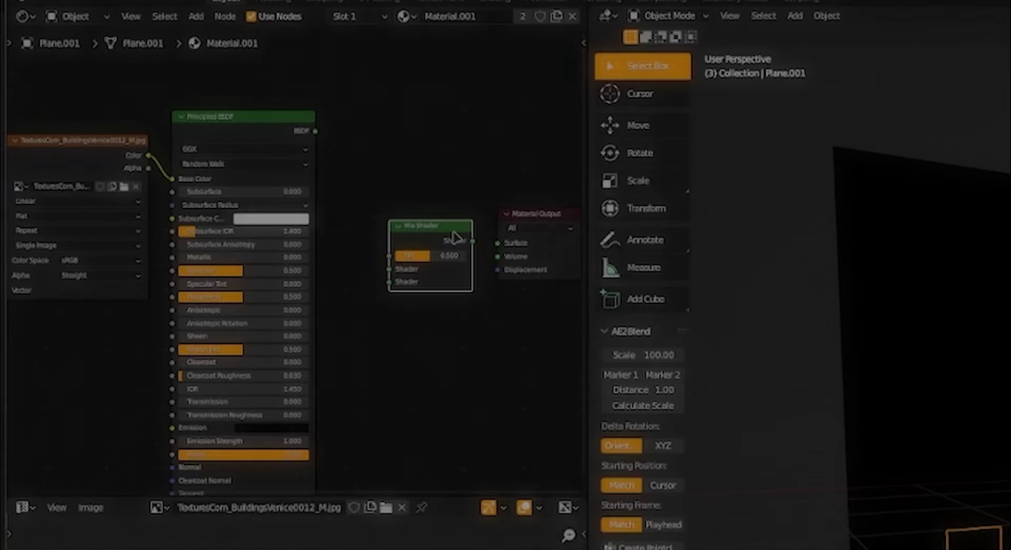
left_click_drag(472, 240, 504, 249)
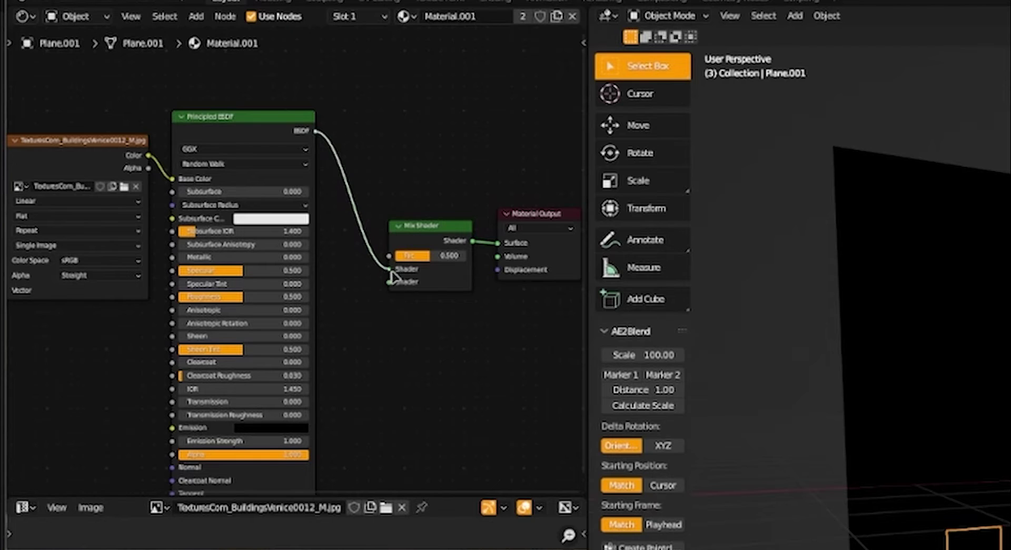
key("shift+a")
type("tra")
key("Return")
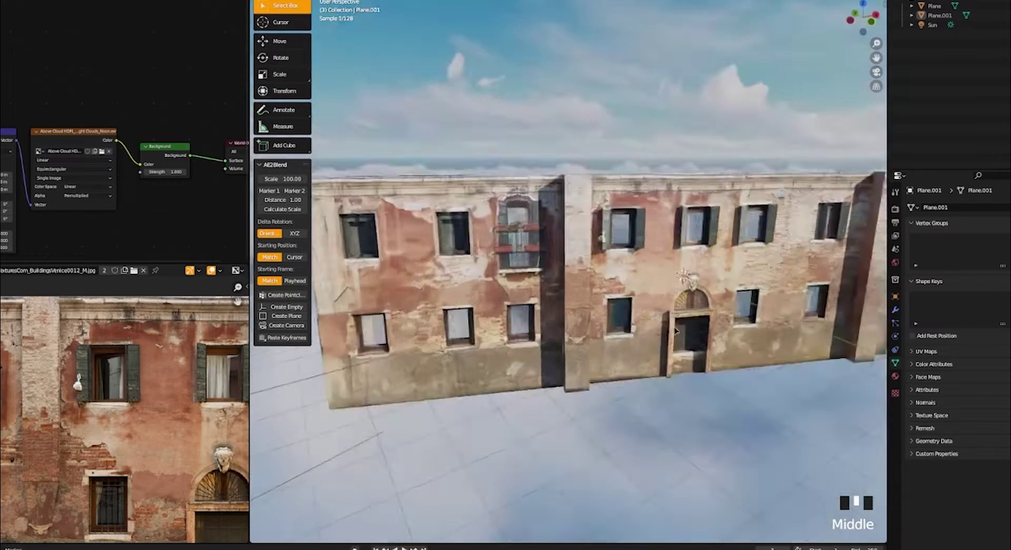
Orbit to a frontal view, then open a large preview of the old interior photo
middle_click_drag(627, 274, 609, 255)
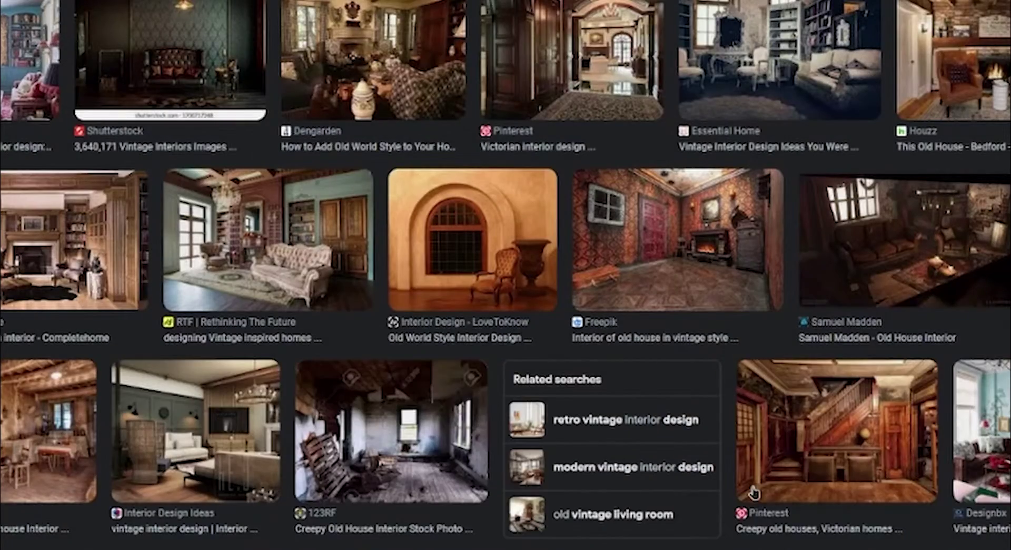
scroll(754, 493, "down", 3)
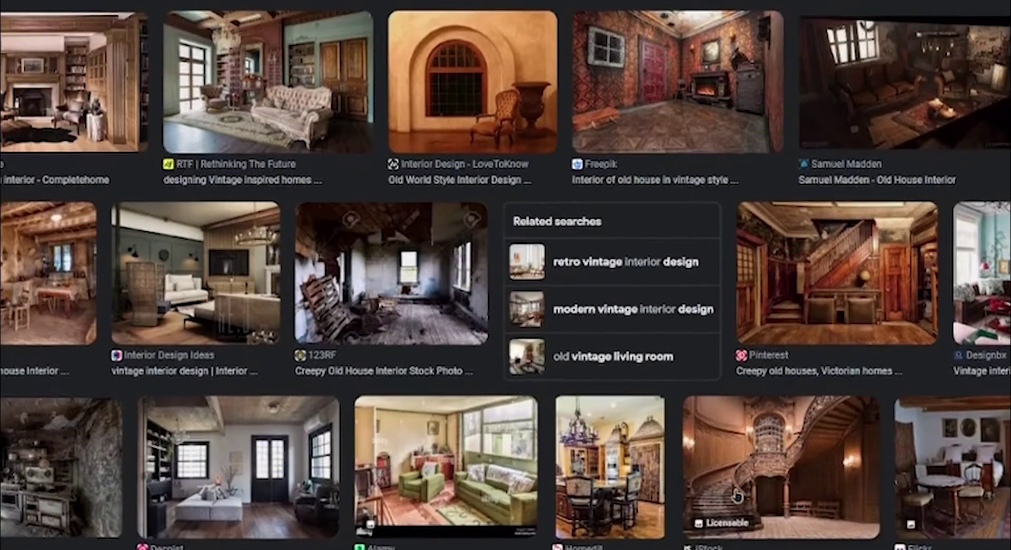
left_click(754, 492)
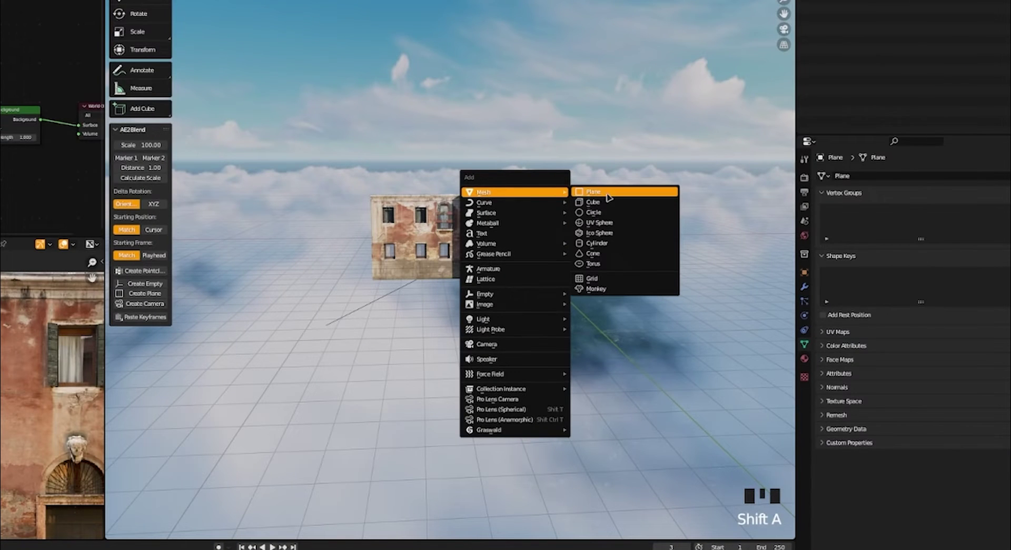
Add a cube, delete one face, and texture its material with the interior photo
left_click(609, 209)
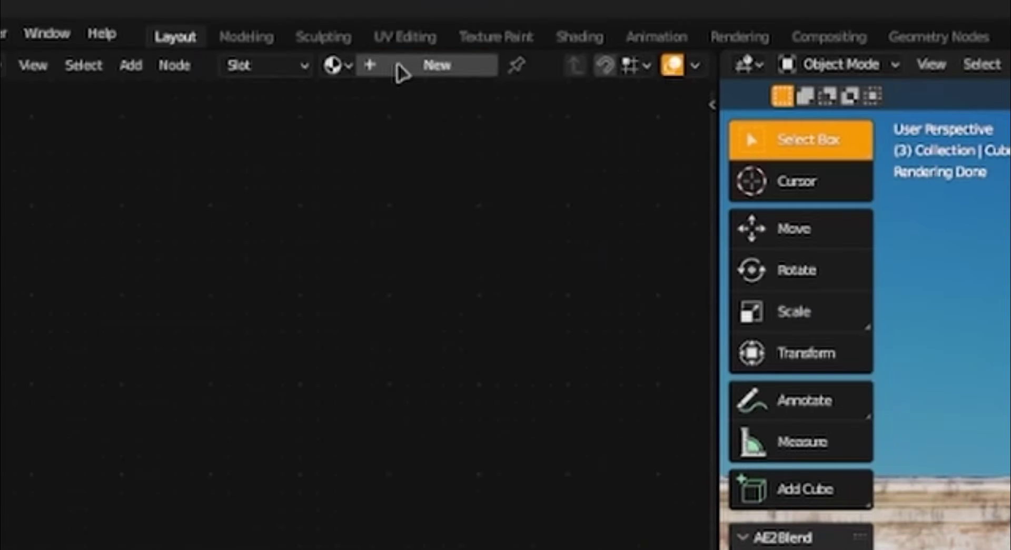
left_click(400, 70)
key("ctrl+t")
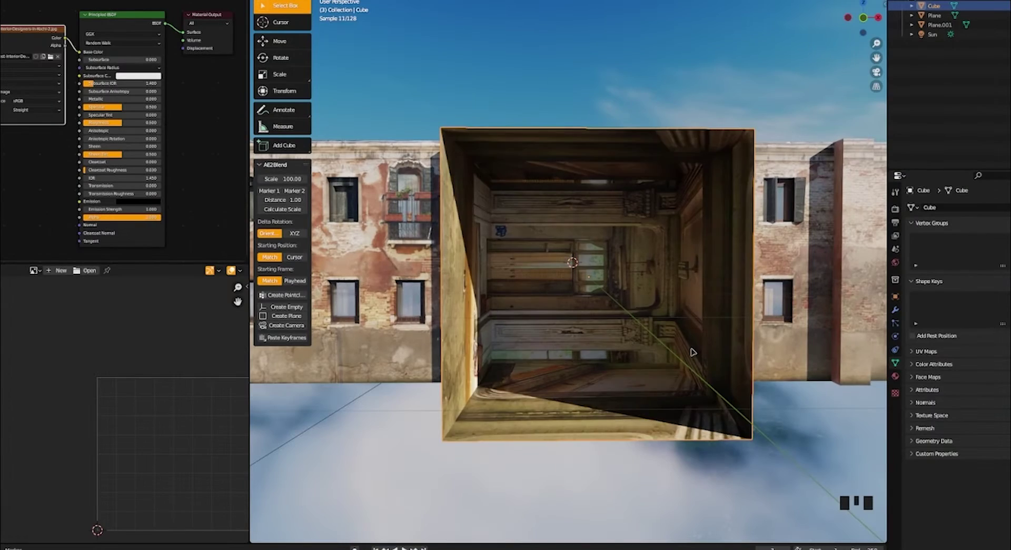
middle_click_drag(642, 326, 664, 344)
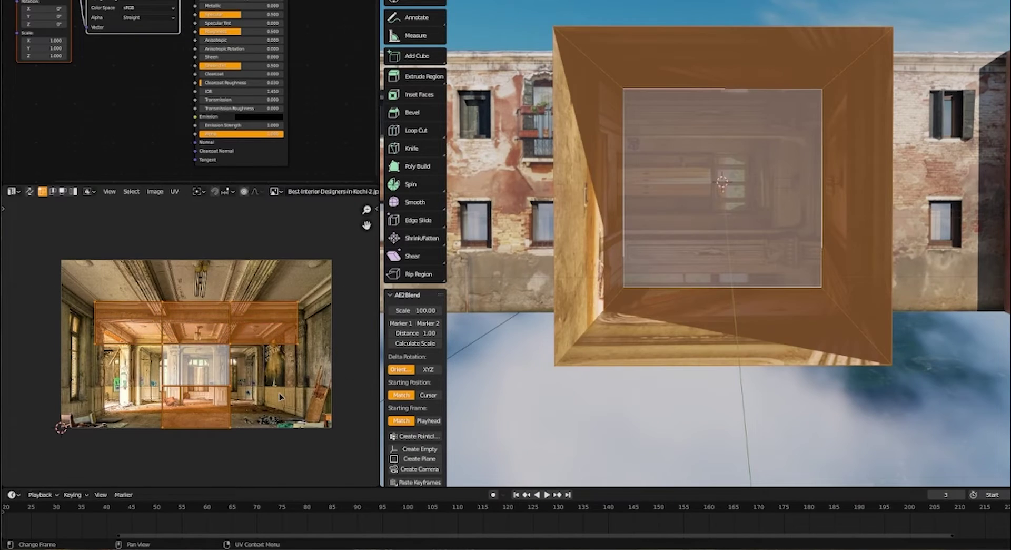
Rotate the cube's UV island upright and scale it up over the interior photo
key("r")
key("Return")
key("s")
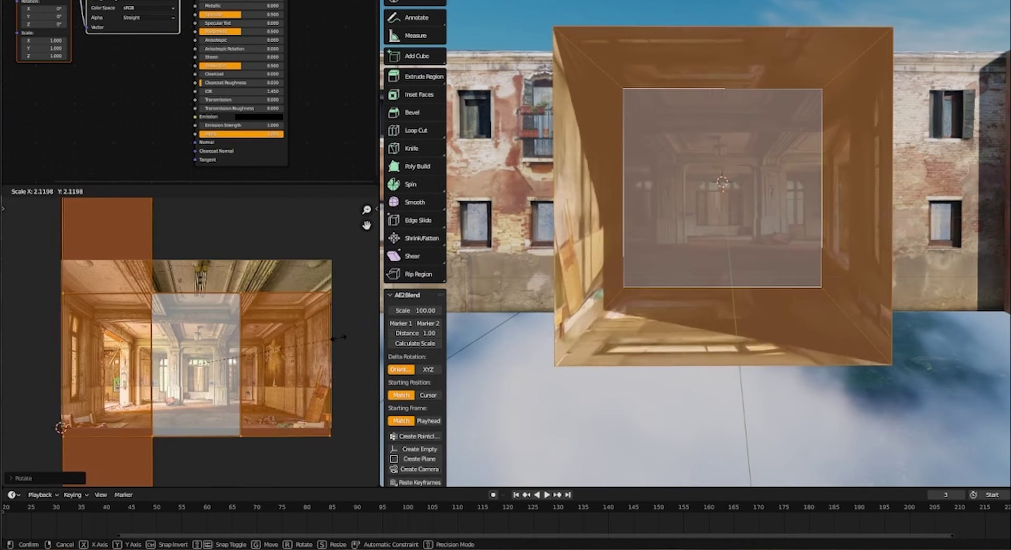
left_click(328, 337)
Reposition the island's corner and the whole island on the photo, then resize the box
left_click_drag(319, 429, 315, 436)
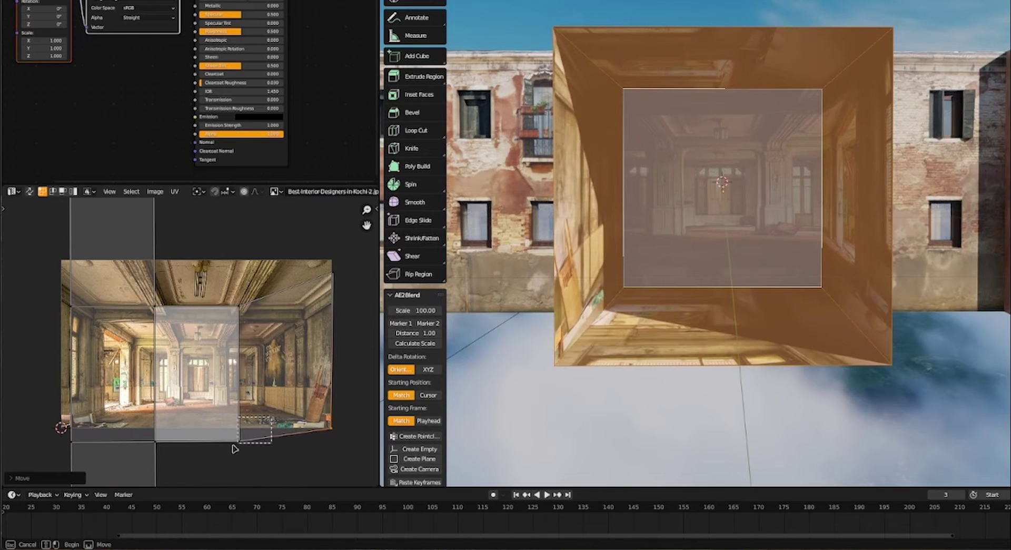
left_click_drag(235, 449, 235, 448)
key("g")
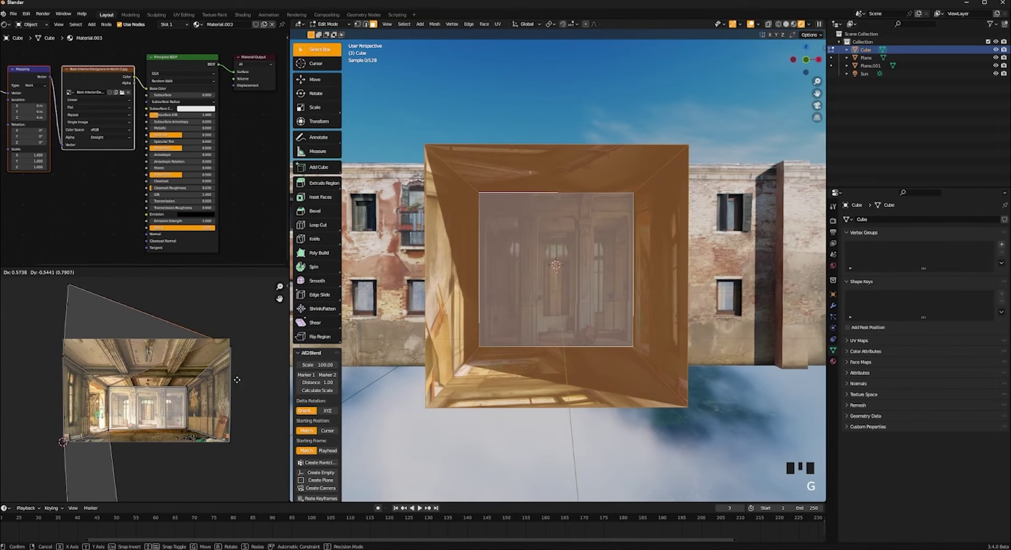
key("a")
key("g")
left_click(258, 323)
key("Tab")
key("s")
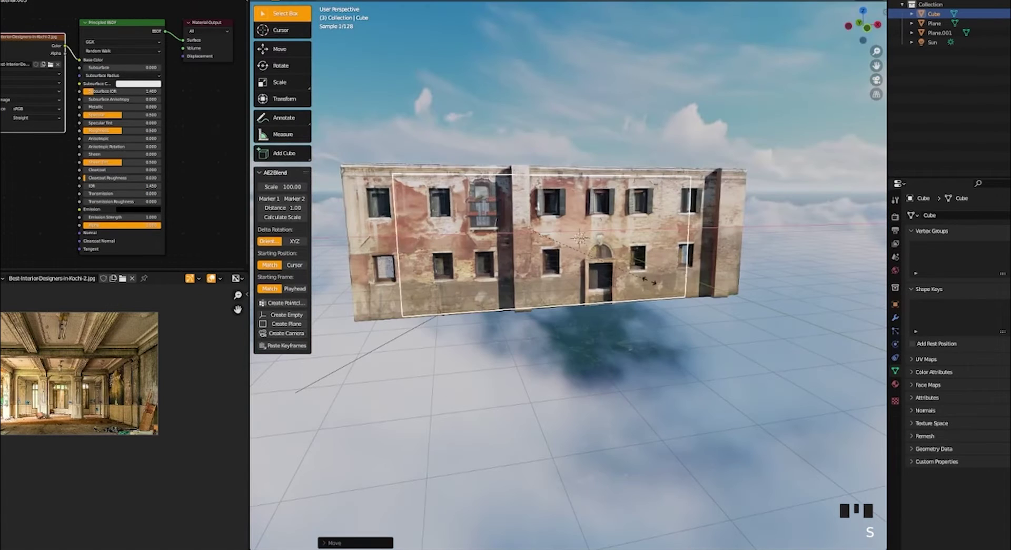
Finish shrinking the box, then add a Glossy BSDF node to the window glass material
left_click(675, 279)
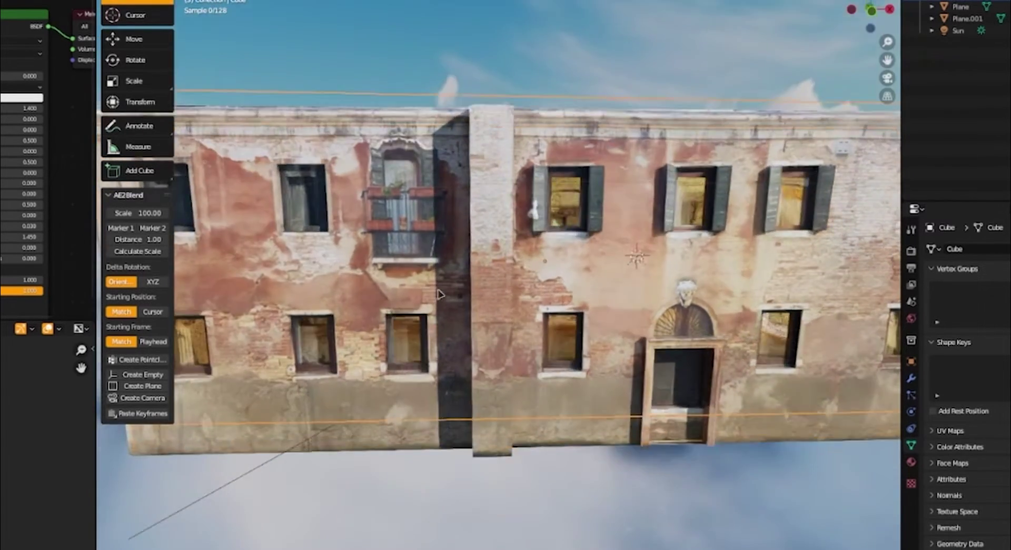
key("shift+a")
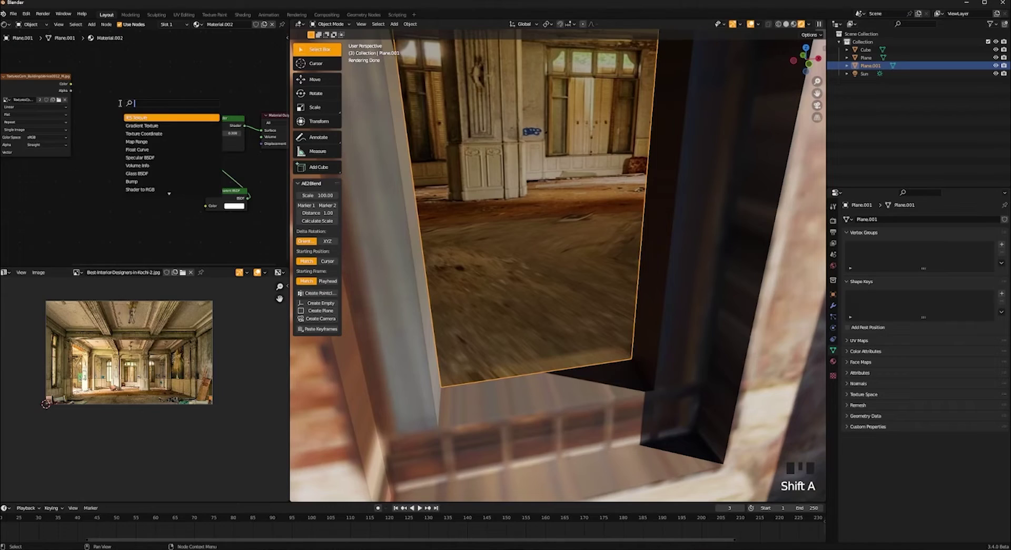
type("glos")
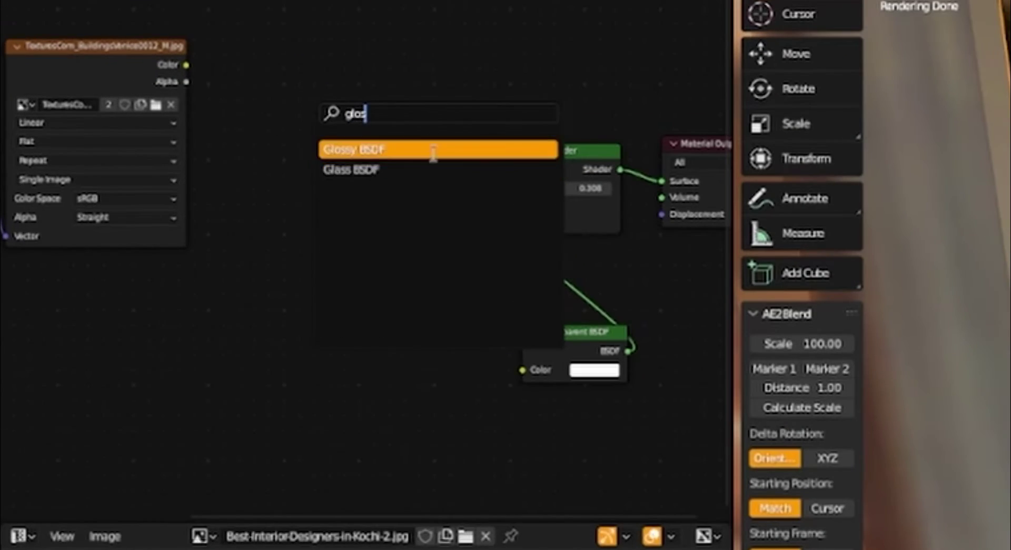
left_click(433, 150)
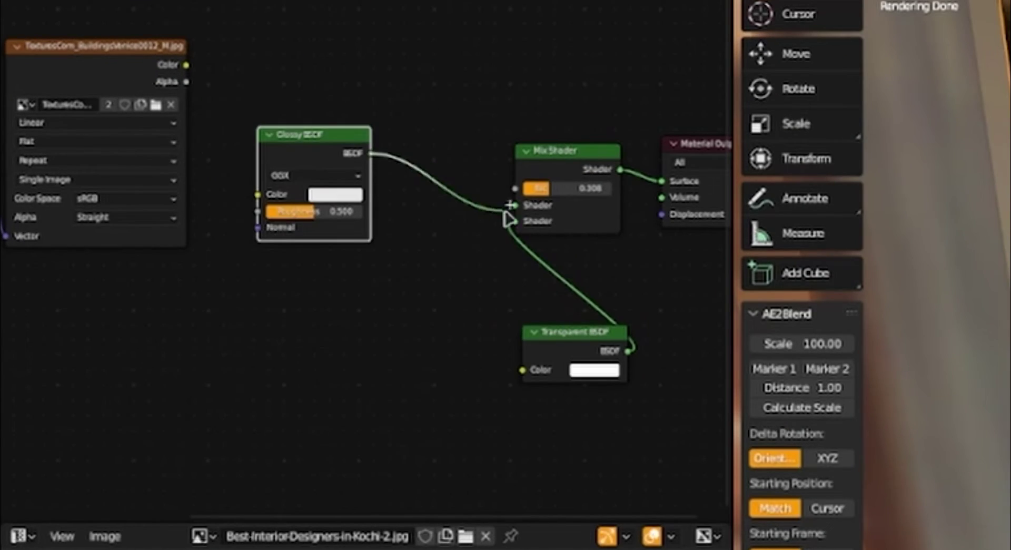
left_click(349, 163)
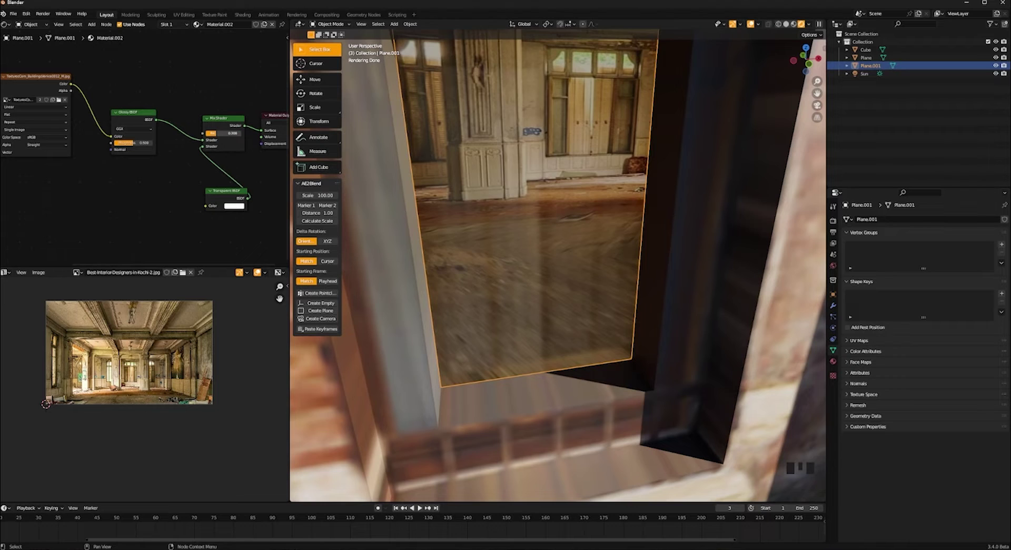
left_click(606, 331)
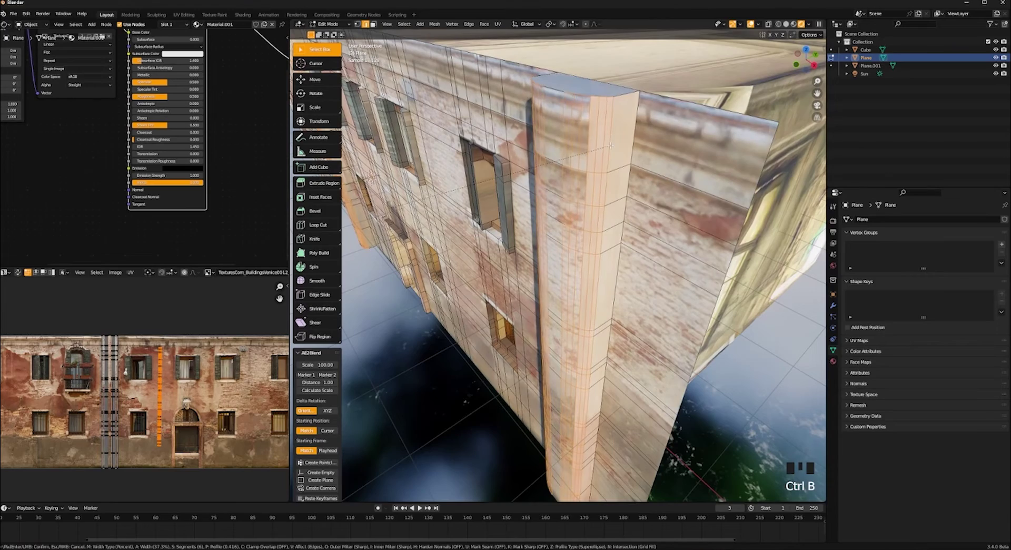
Bevel the arched window outline, extrude it, and delete its faces to reveal the interior
left_click(610, 145)
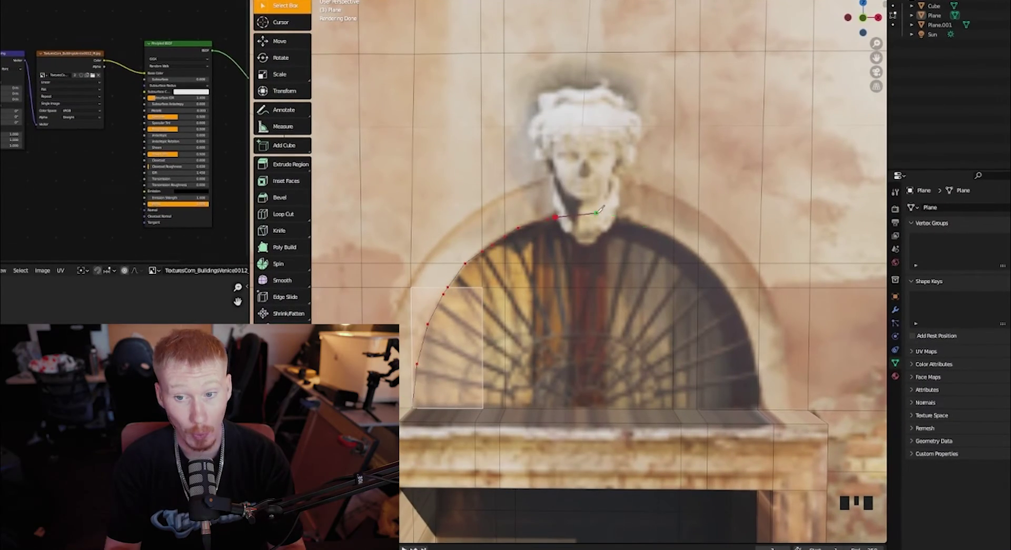
key("e")
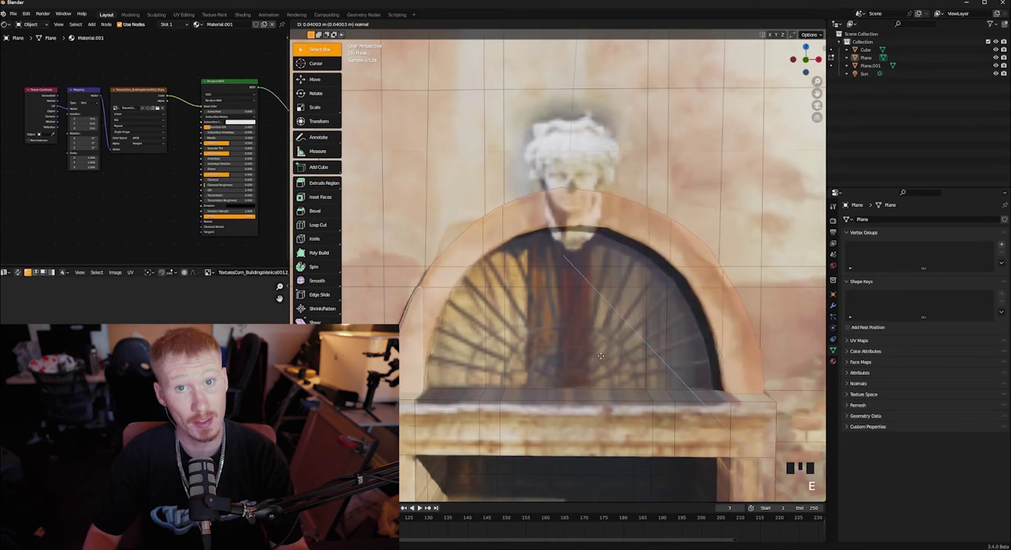
key("Left")
key("Left")
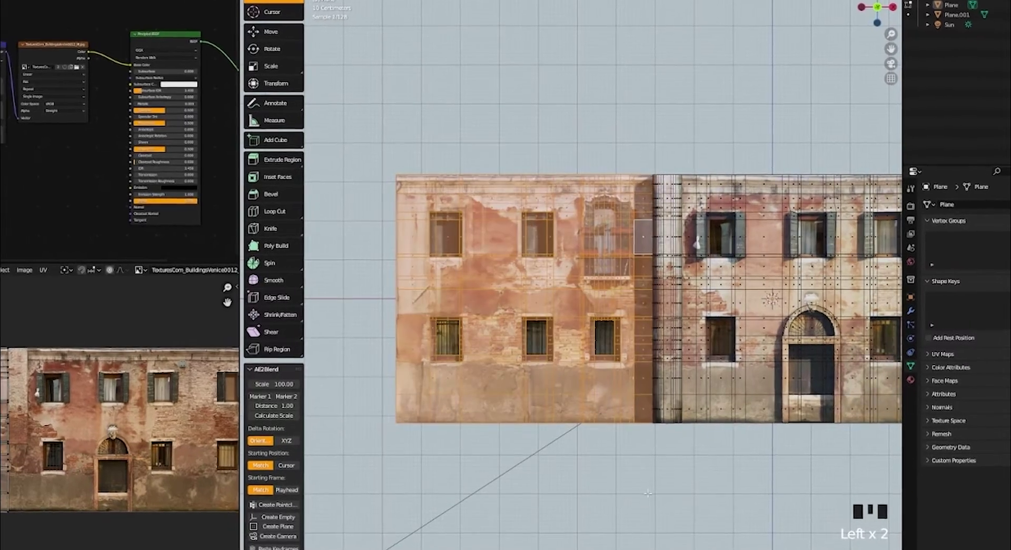
key("Delete")
left_click(653, 440)
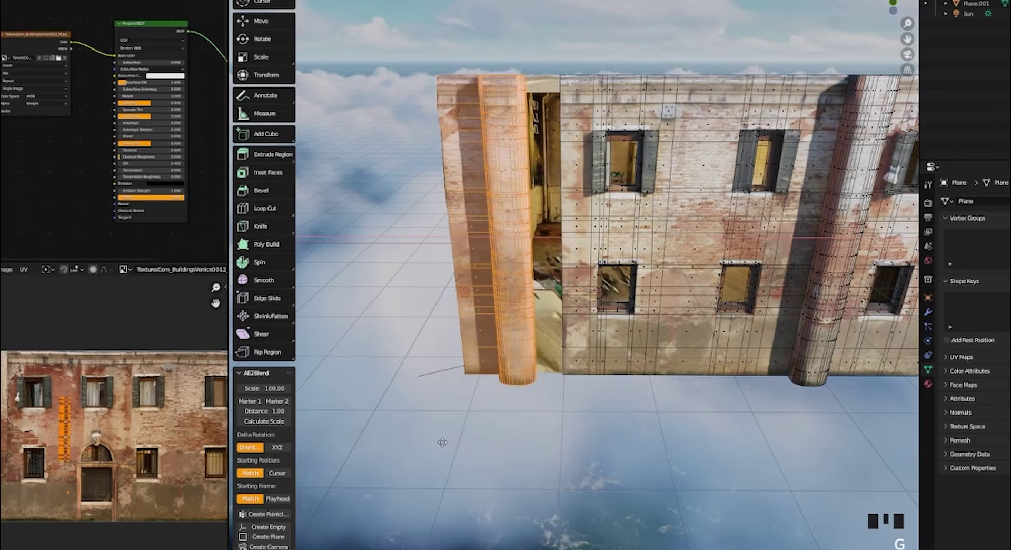
middle_click_drag(547, 403, 591, 387)
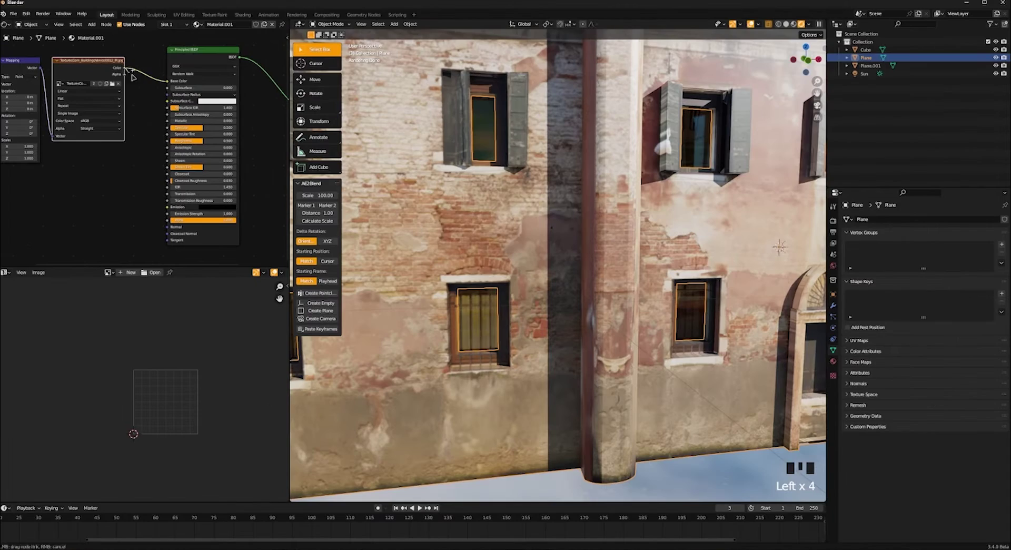
Connect a Bump node from the facade image's Color to the wall normals, strength 0.100
left_click_drag(133, 76, 171, 140)
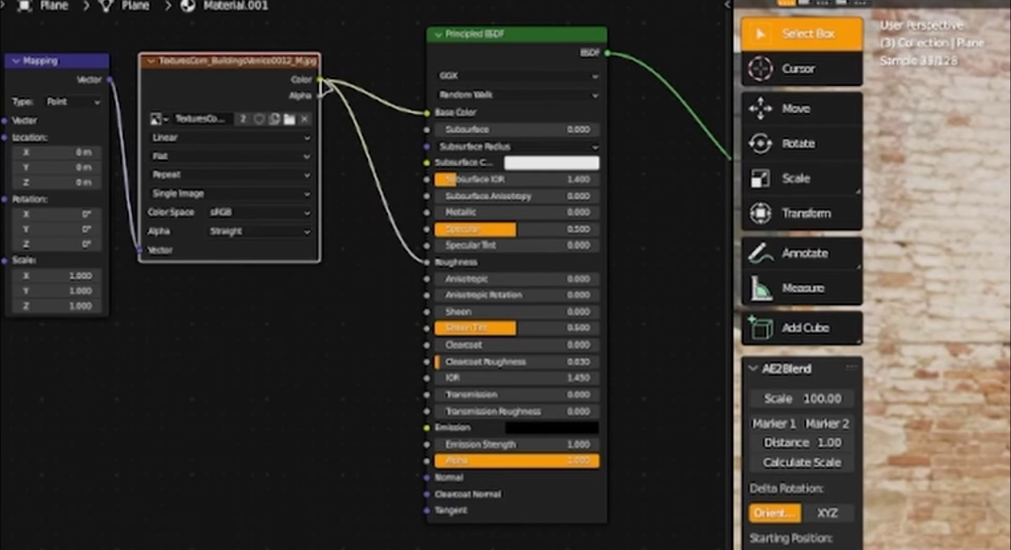
left_click_drag(431, 198, 333, 439)
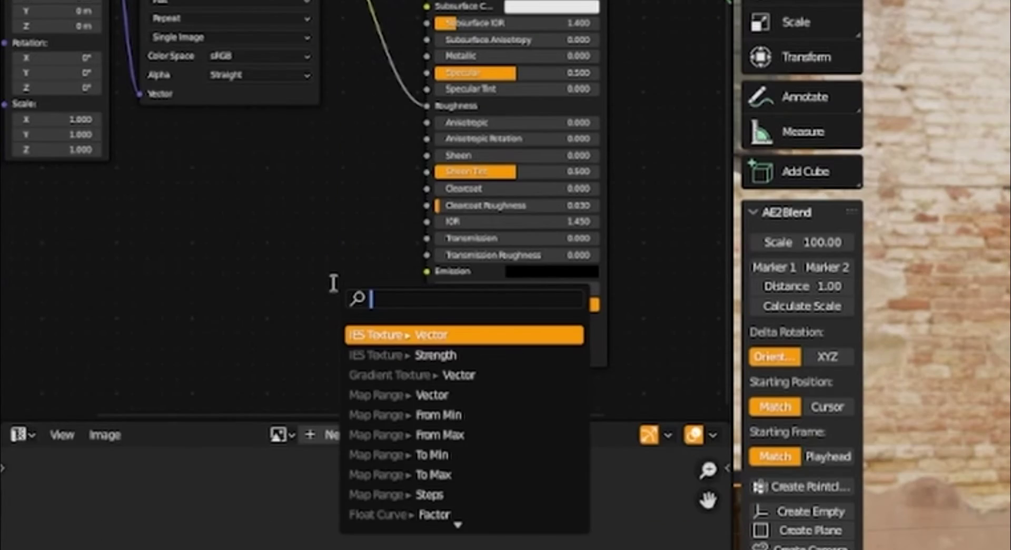
type("bump")
key("Return")
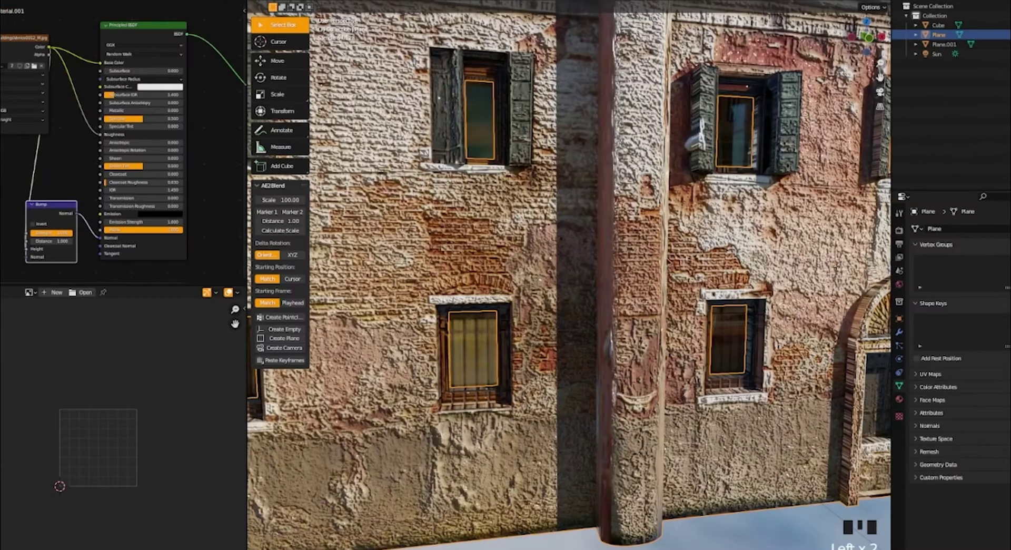
left_click_drag(71, 232, 54, 234)
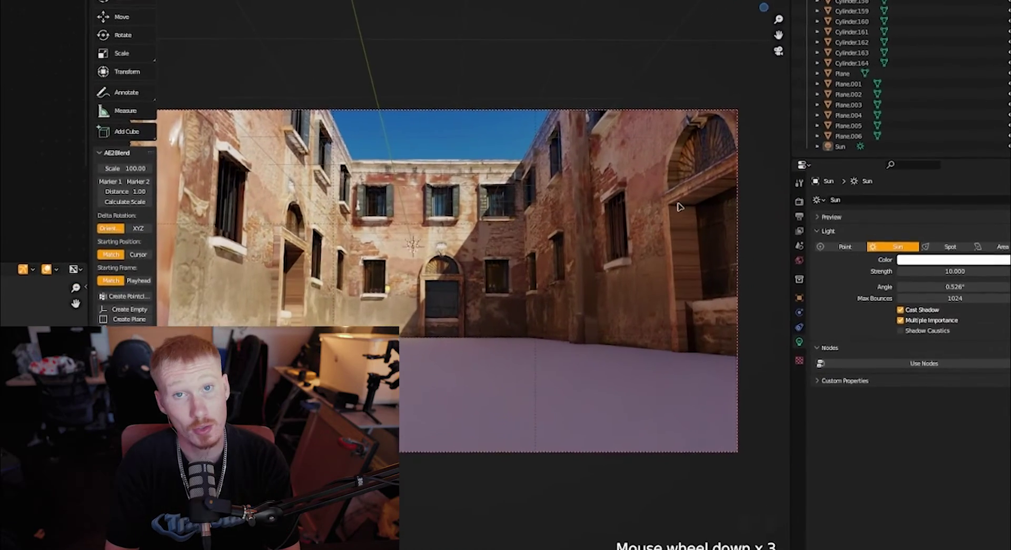
Select the courtyard floor Plane.005 and bring up its UV unwrapping options
left_click(665, 247)
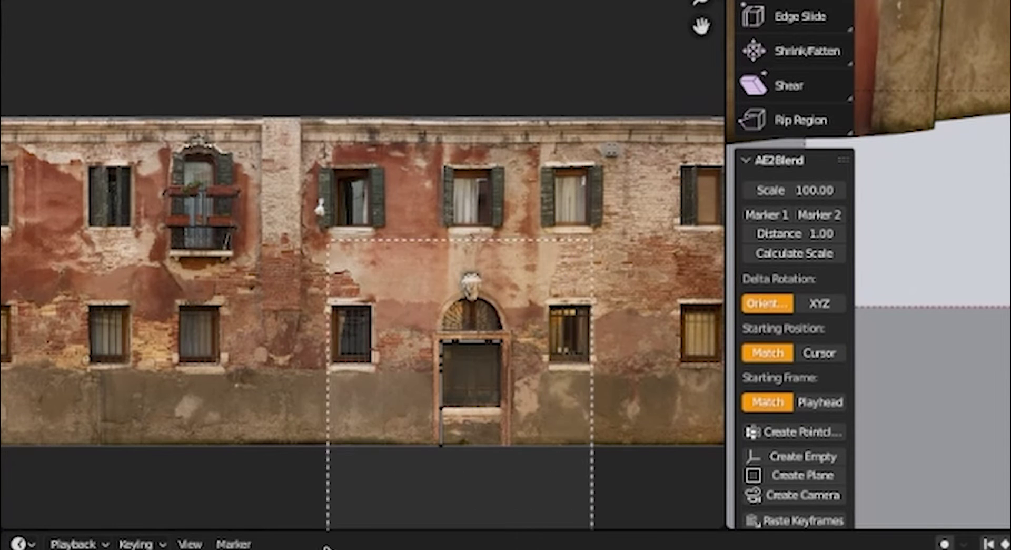
key("u")
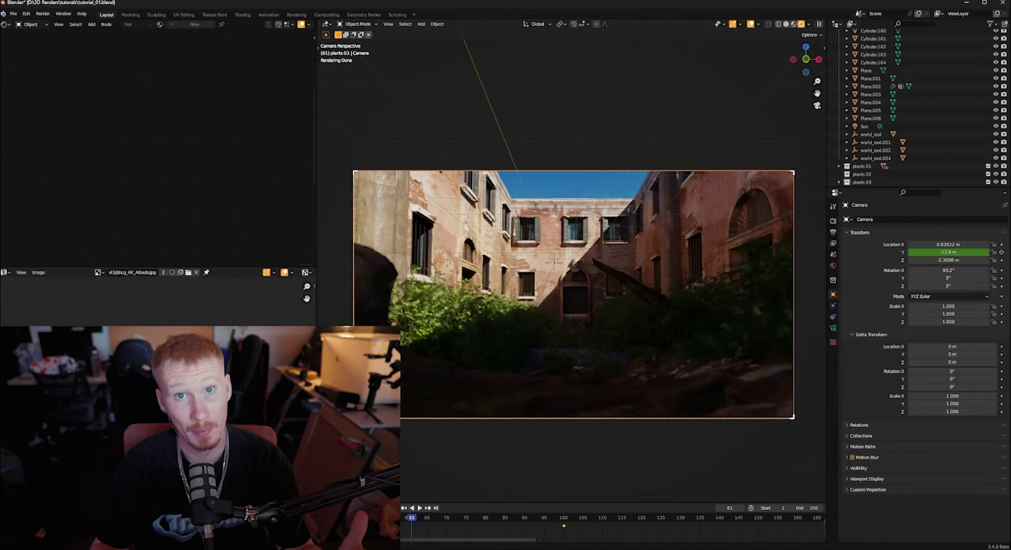
Play the camera animation through the overgrown courtyard and stop playback
key("space")
right_click(445, 427)
key("space")
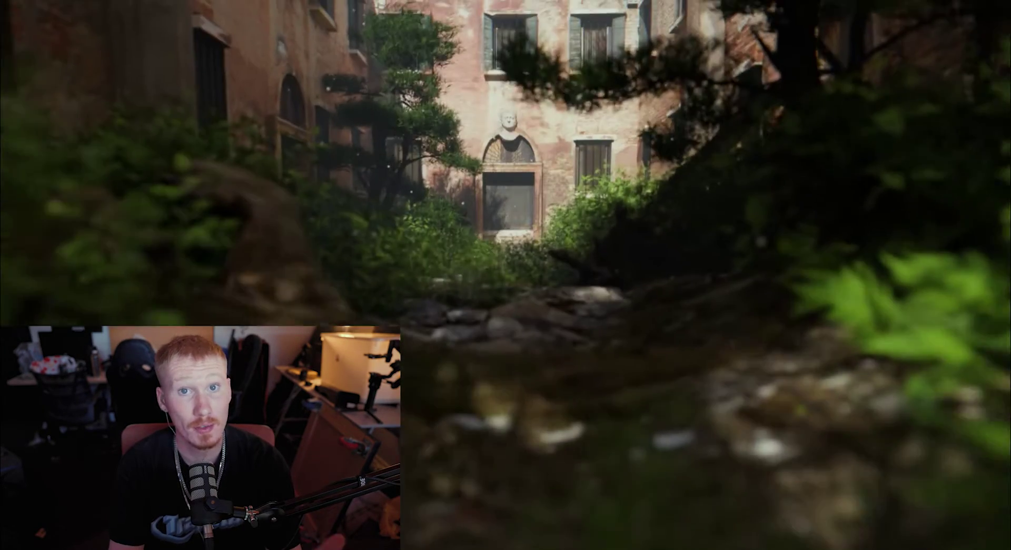